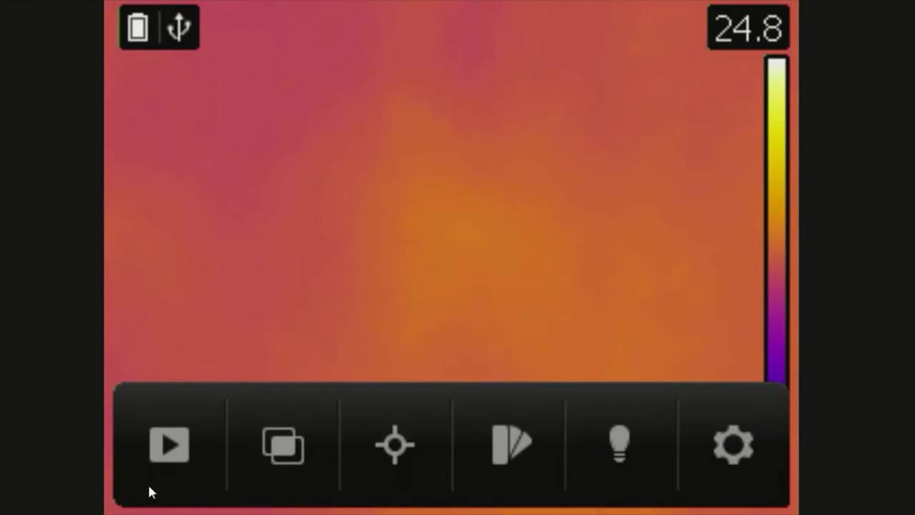
left_click(162, 444)
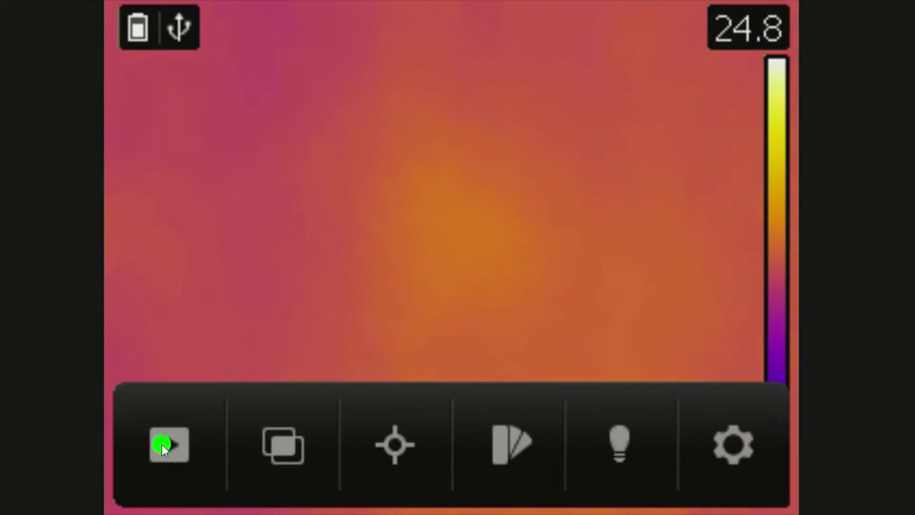
left_click(266, 445)
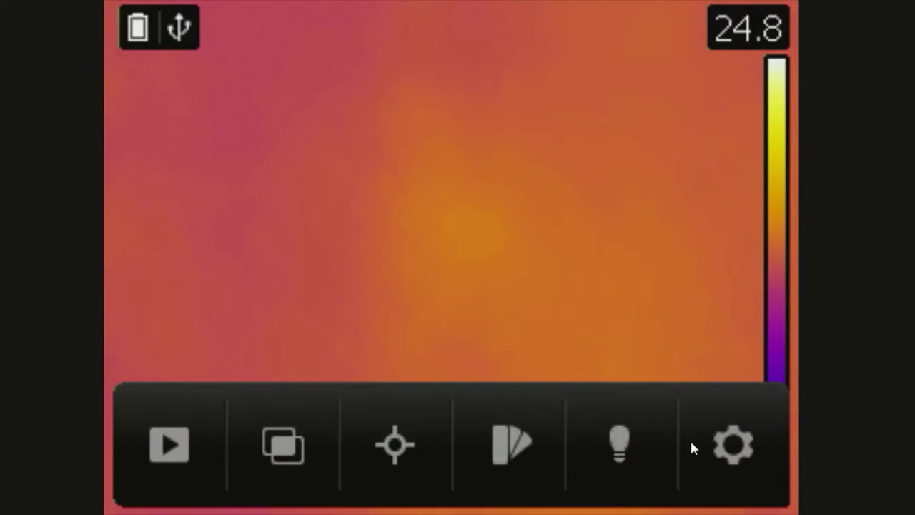
left_click(731, 444)
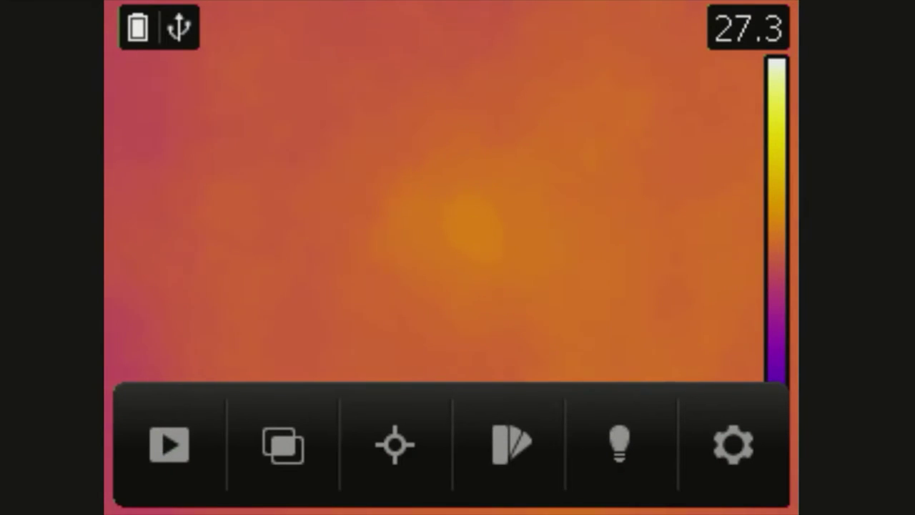
Step: Look through the image modes, including the alignment distance, Thermal and Digital camera, and finish on Thermal MSX
key("Right")
key("Return")
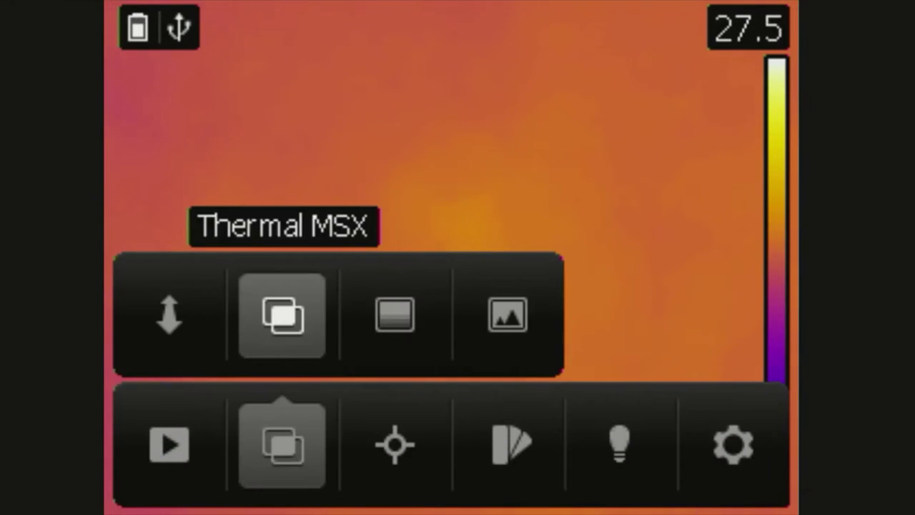
key("Left")
key("Return")
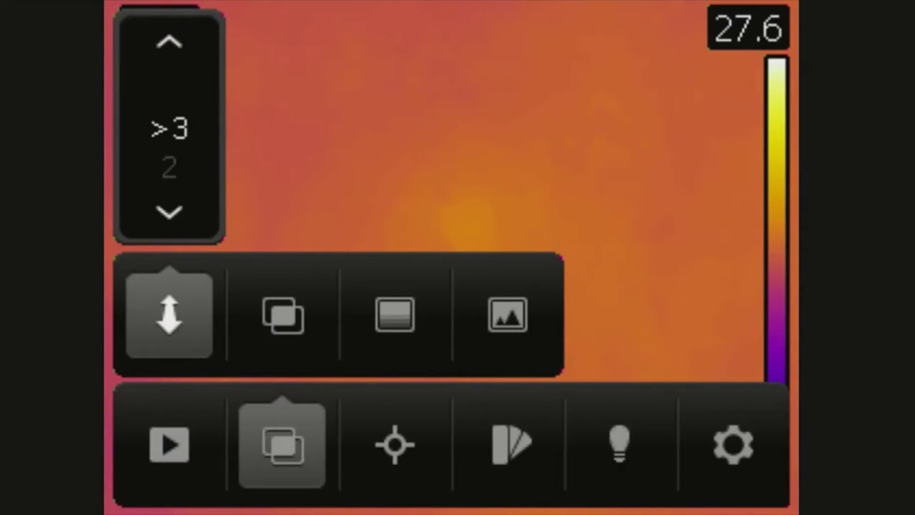
key("Right")
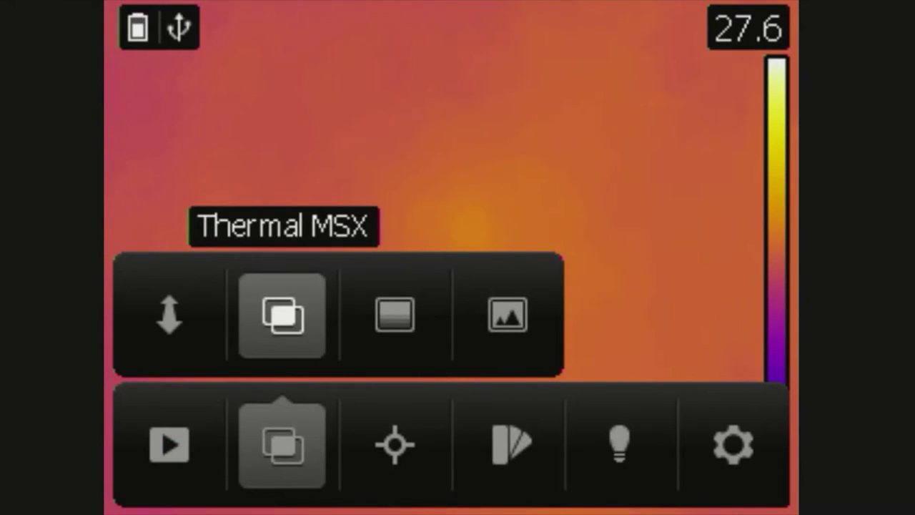
key("Right")
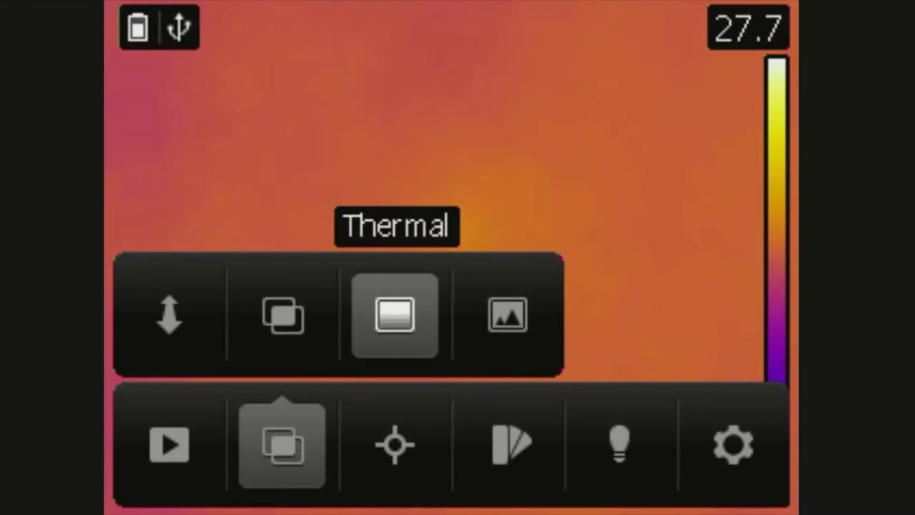
key("Right")
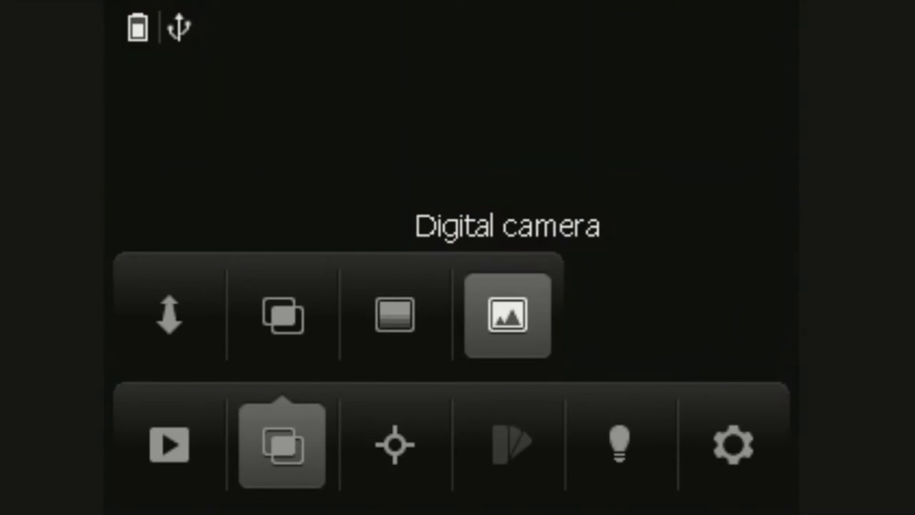
key("Left")
key("Left")
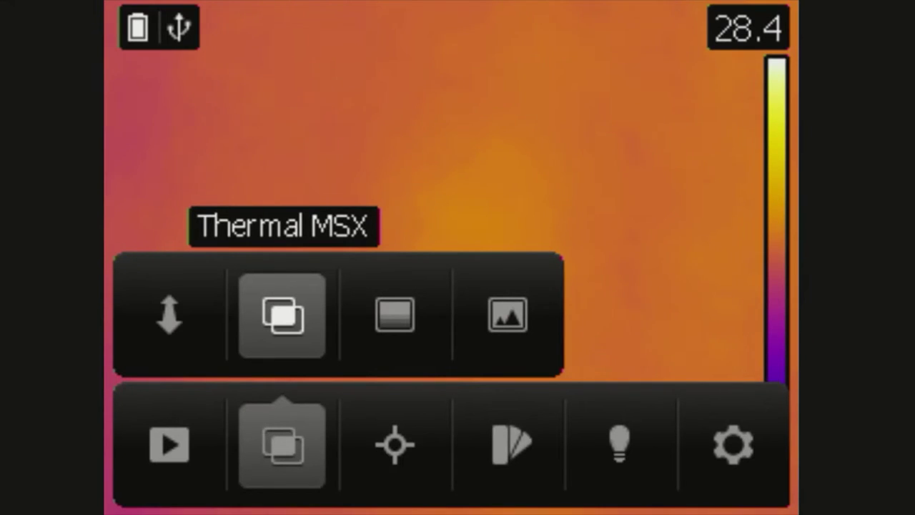
key("Return")
Step: Preview the Center spot measurement on the live image and return to No measurements
key("Right")
key("Return")
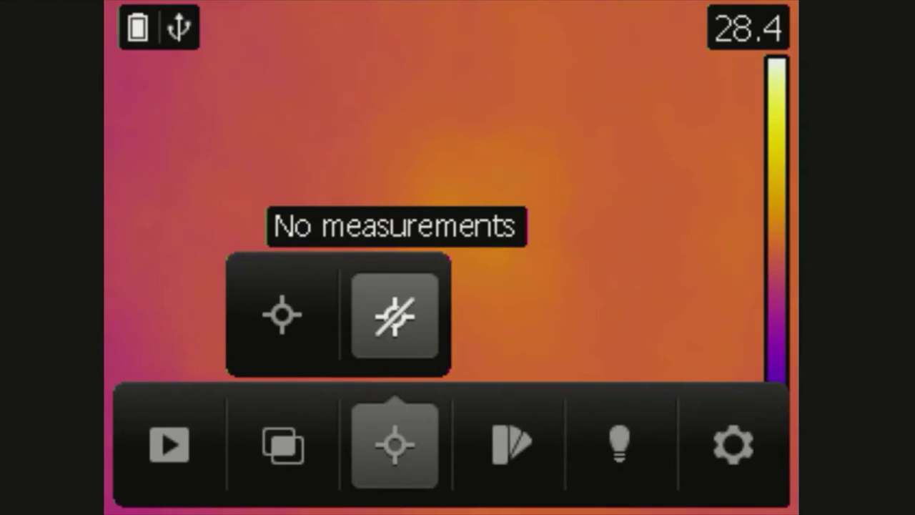
key("Left")
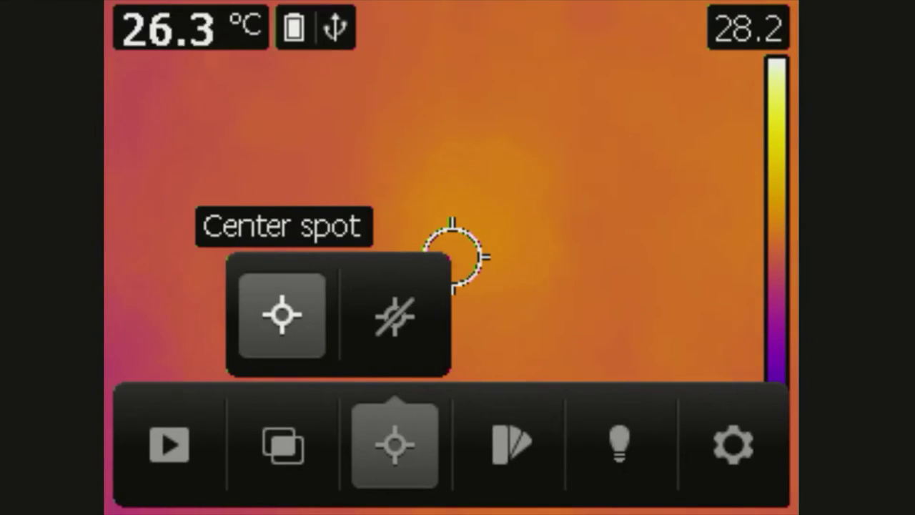
key("Right")
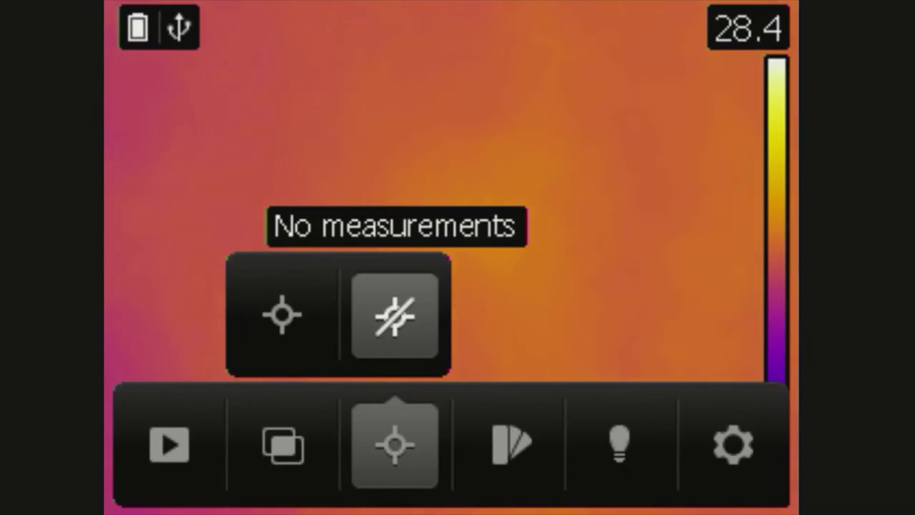
key("Return")
Step: Preview the available colour palettes, including Rainbow high contrast and the grey one, and finish on Iron
key("Right")
key("Return")
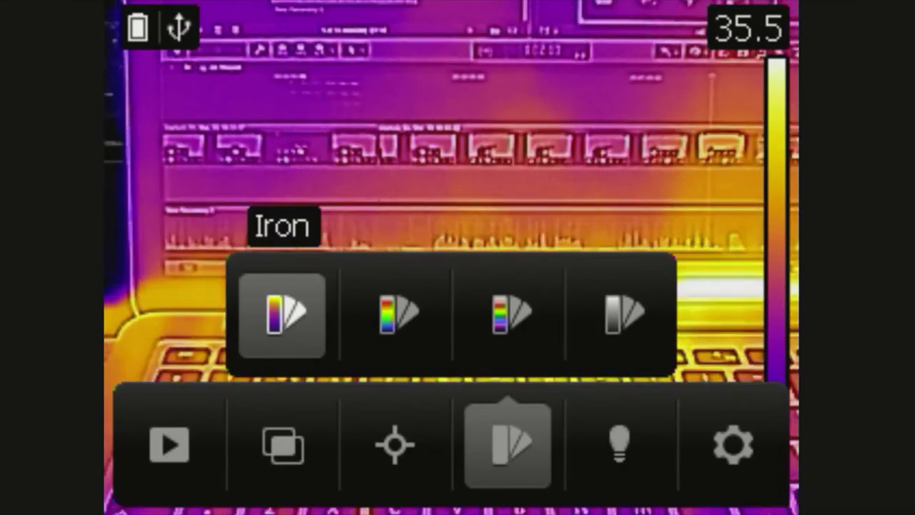
key("Right")
key("Right")
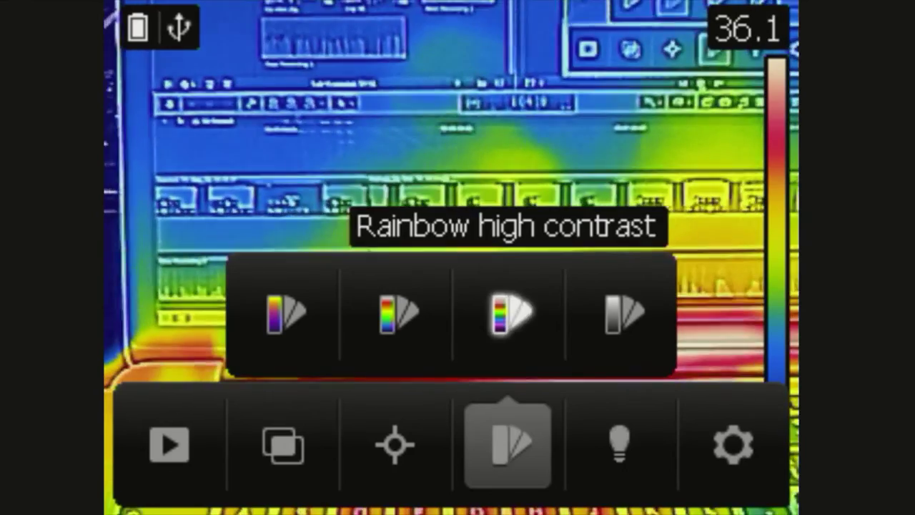
key("Right")
key("Right")
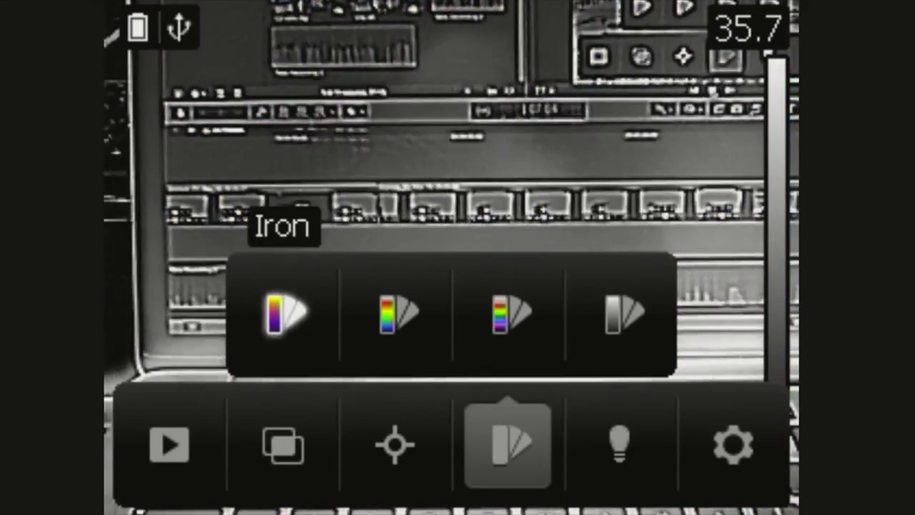
key("Return")
Step: Try the lamp's On setting and return it to Off
key("Right")
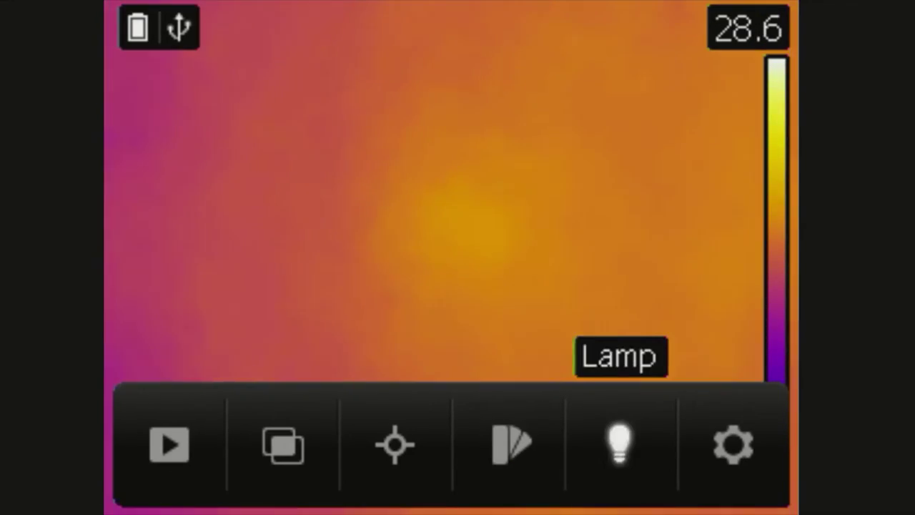
key("Return")
key("Right")
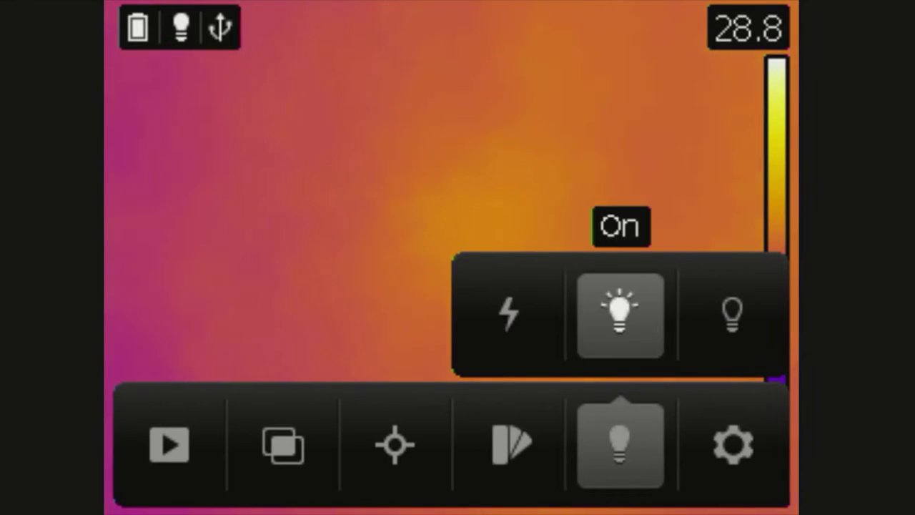
key("Right")
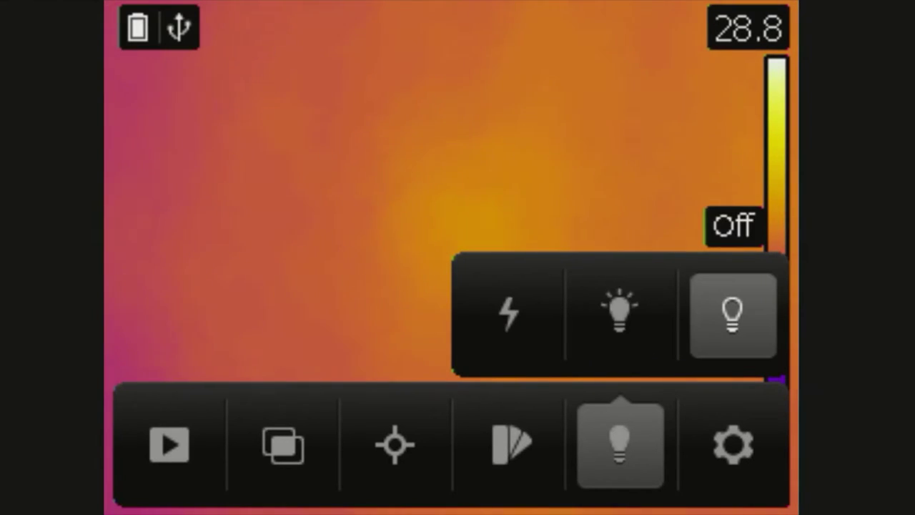
key("Return")
Step: Examine the emissivity presets and custom value option in the camera's measurement parameters
key("Right")
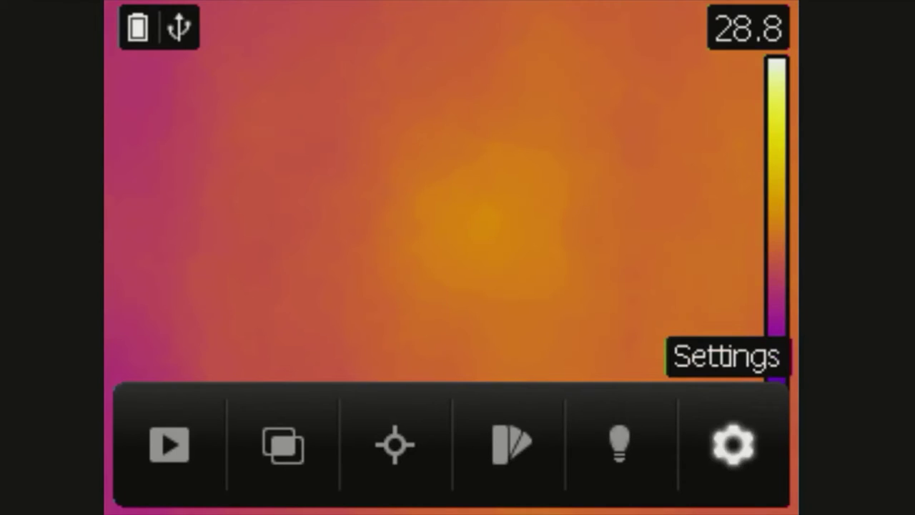
key("Return")
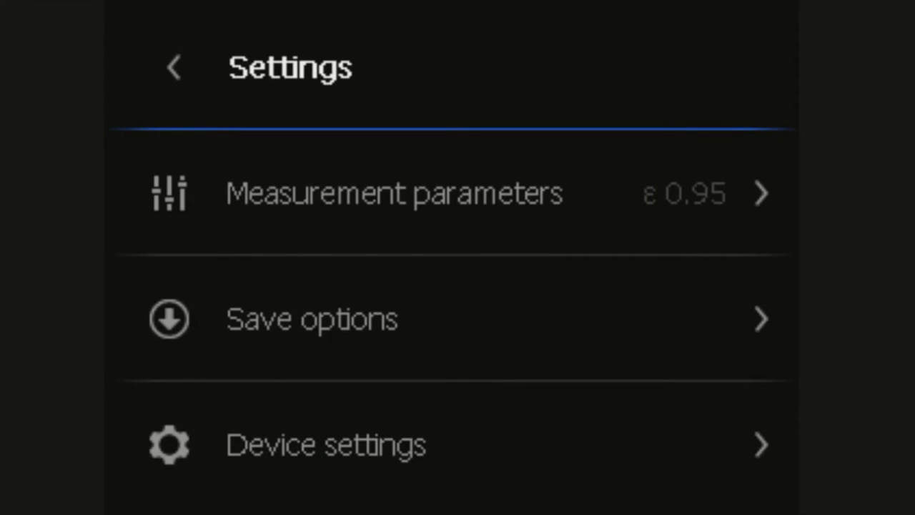
key("Return")
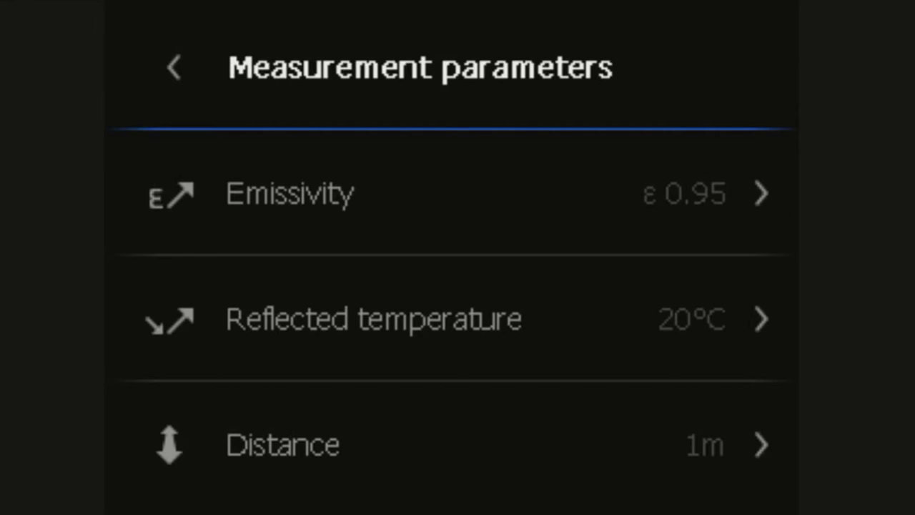
key("Return")
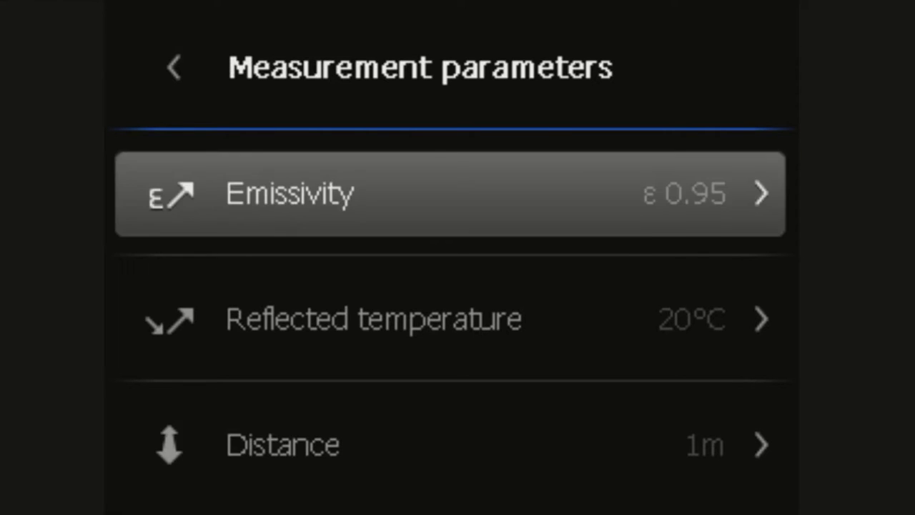
key("Down")
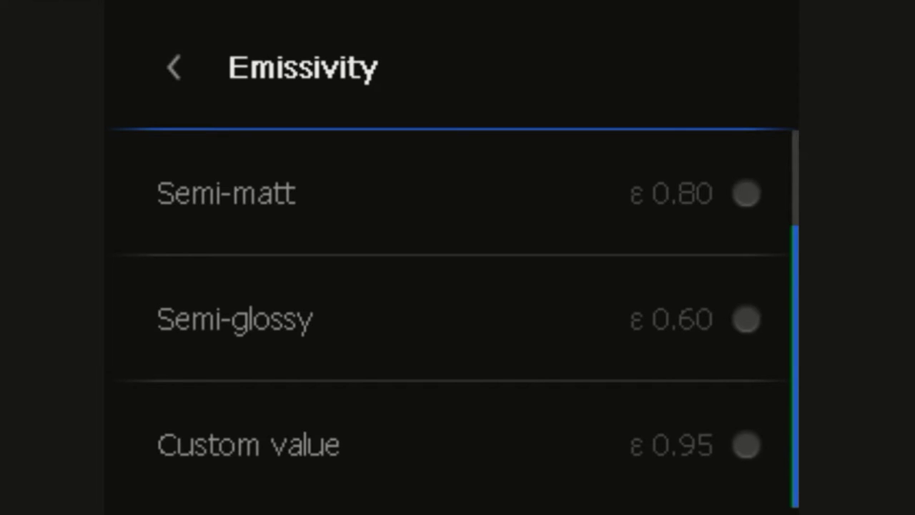
key("Escape")
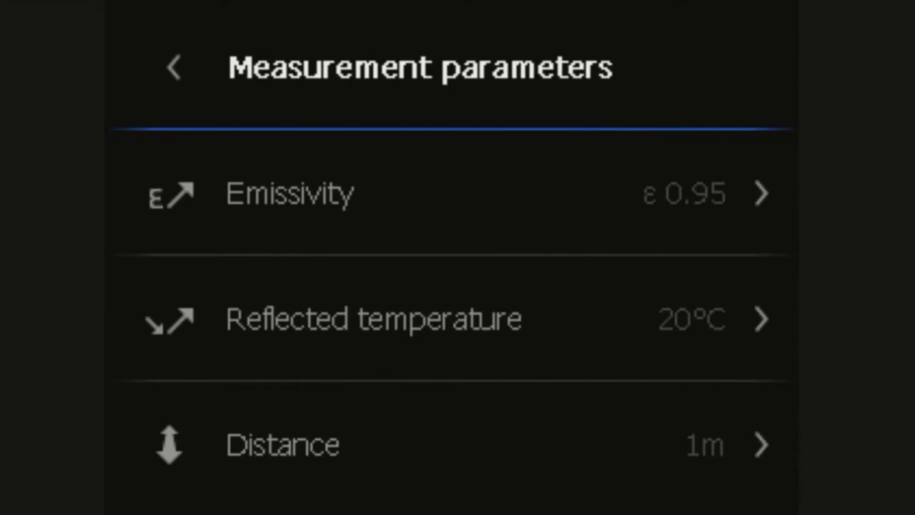
Step: Examine the reflected temperature and distance settings of the measurement parameters
left_click(451, 319)
key("Escape")
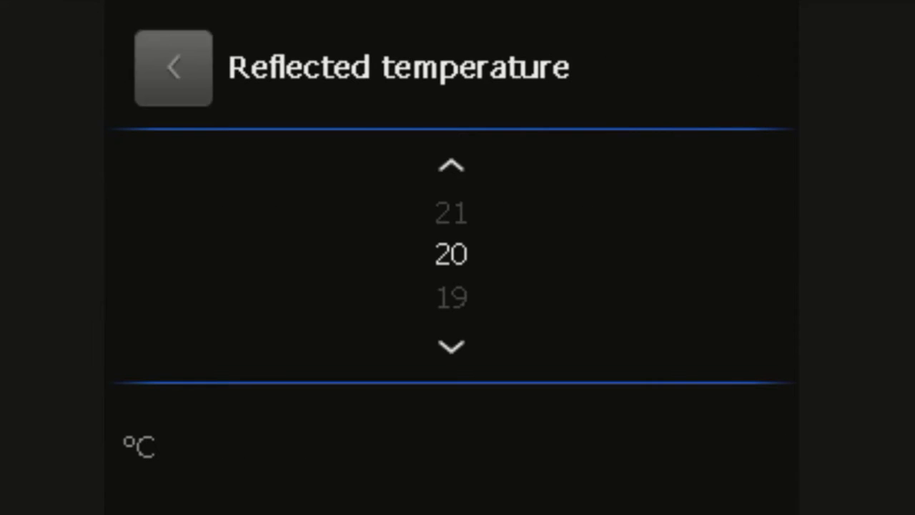
left_click(450, 444)
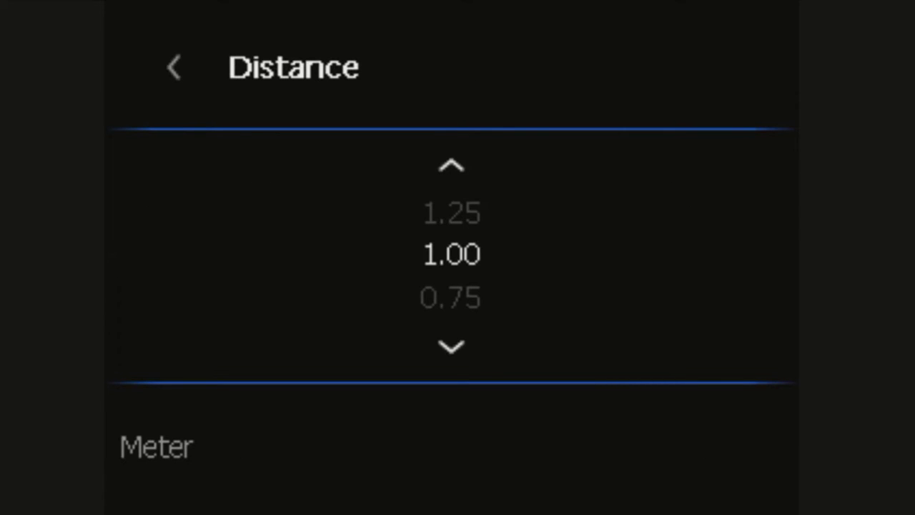
key("Escape")
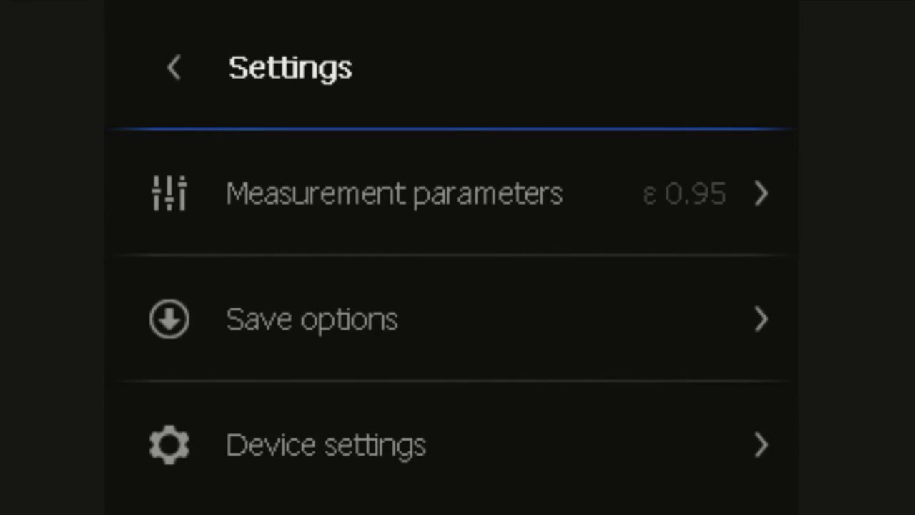
Step: Check the save options for storing the photo as a separate JPEG
left_click(450, 319)
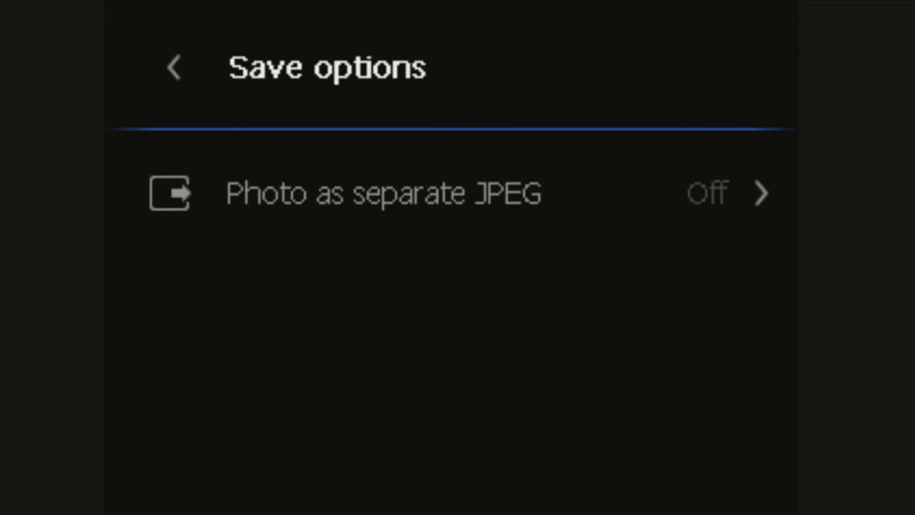
key("Escape")
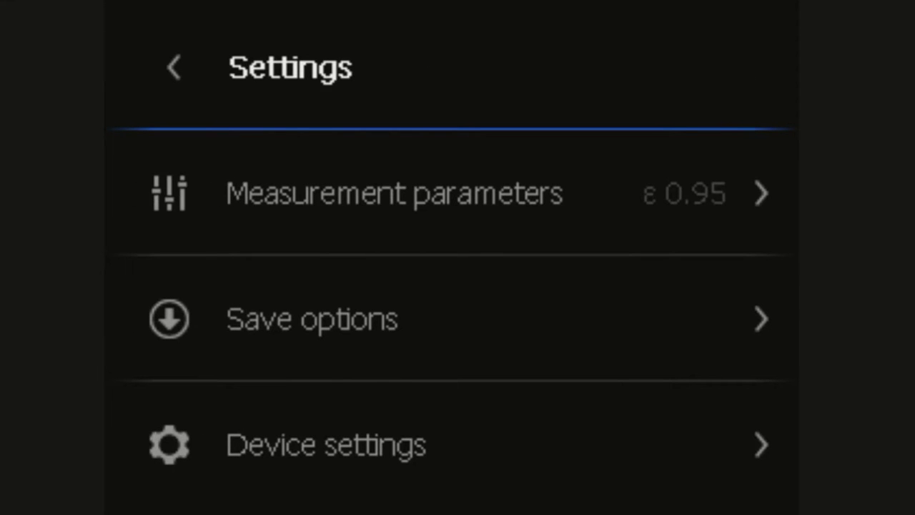
Step: Review the language, time and unit settings and the reset options in the device settings
left_click(451, 445)
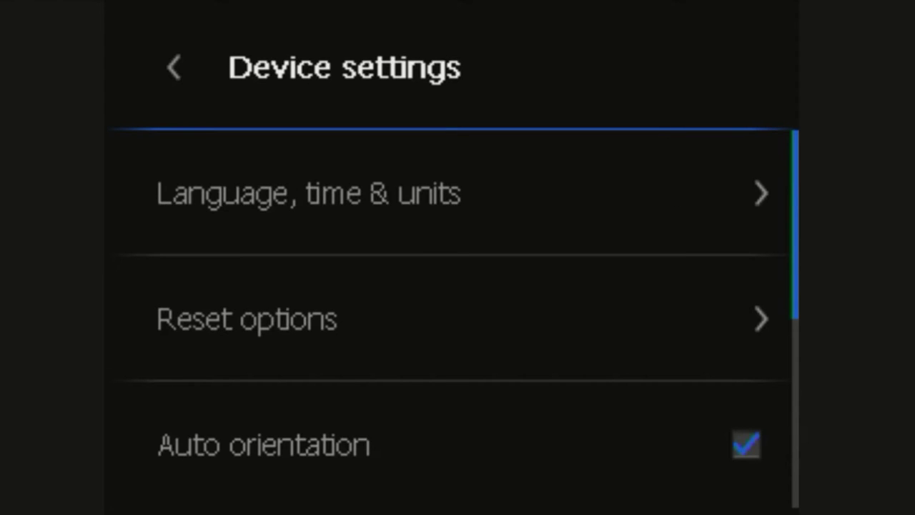
left_click(450, 193)
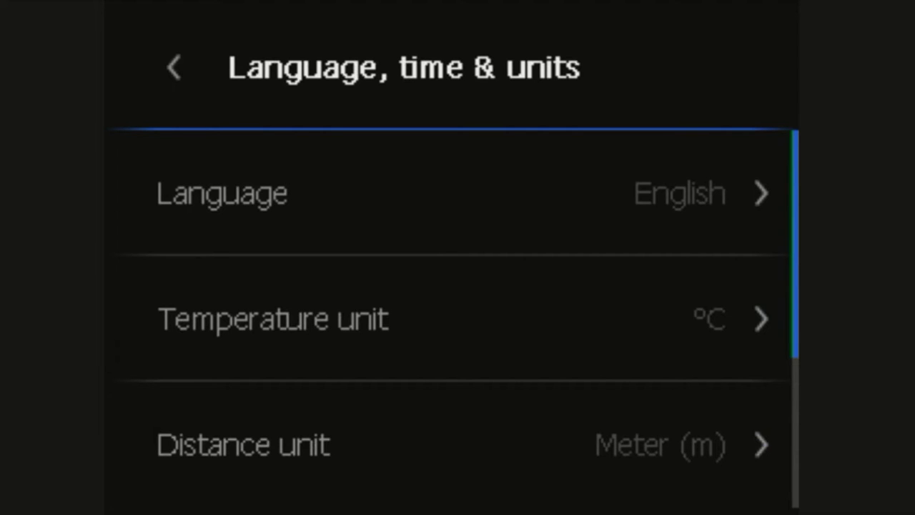
scroll(457, 319, "down", 2)
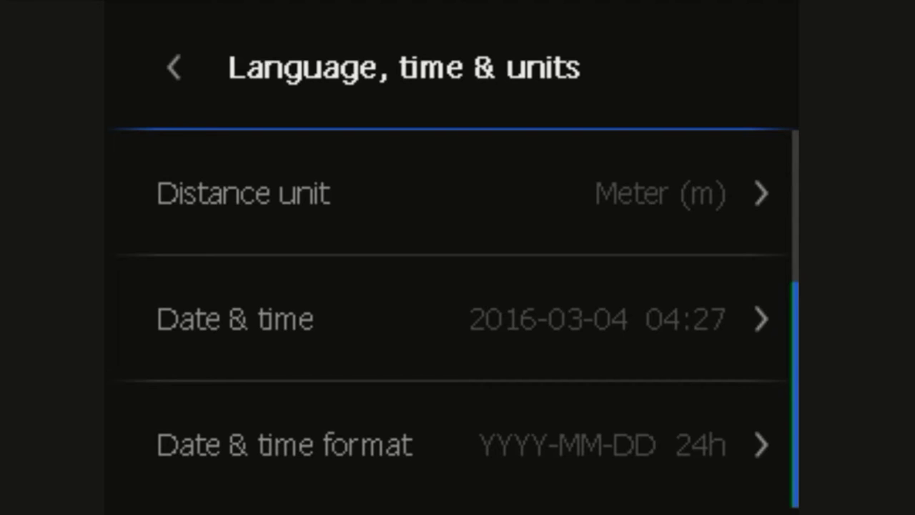
left_click(174, 68)
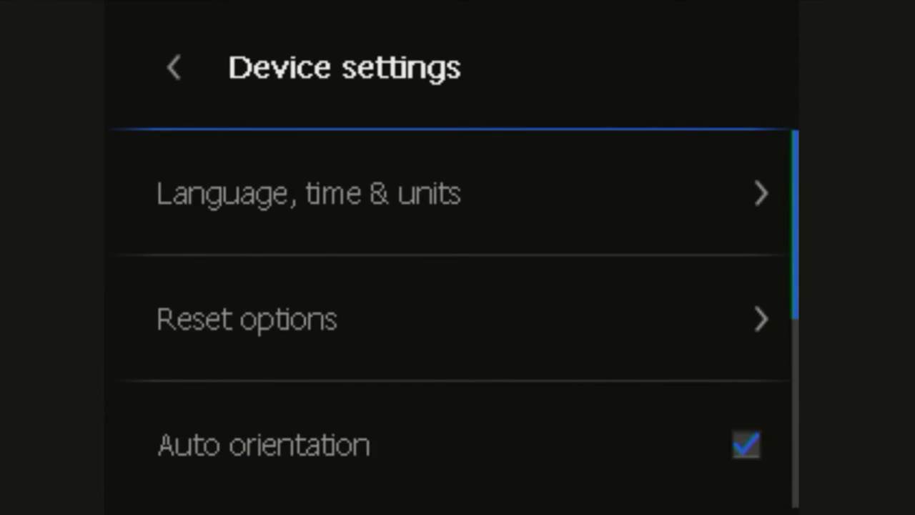
left_click(247, 319)
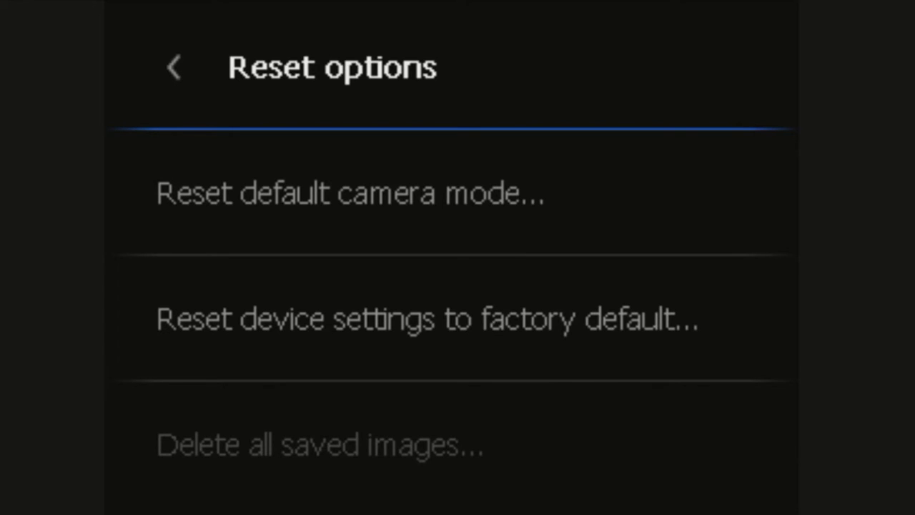
left_click(173, 68)
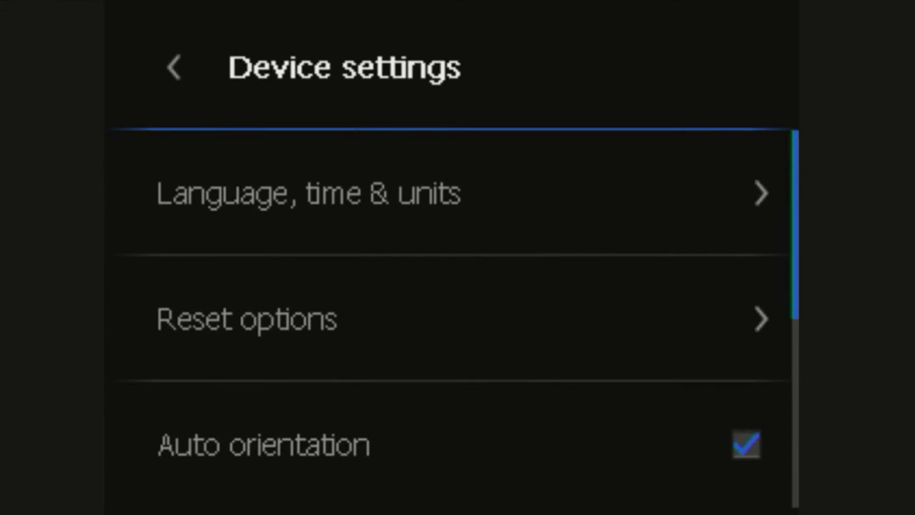
Step: Examine the camera information in the device settings, from model and software version through storage, lens and battery, and return to the device settings
scroll(458, 321, "down", 5)
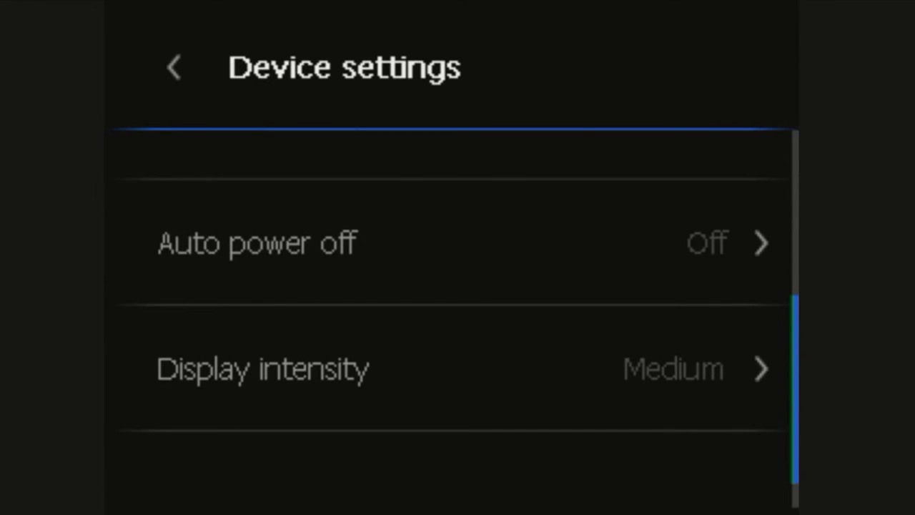
scroll(458, 340, "down", 1)
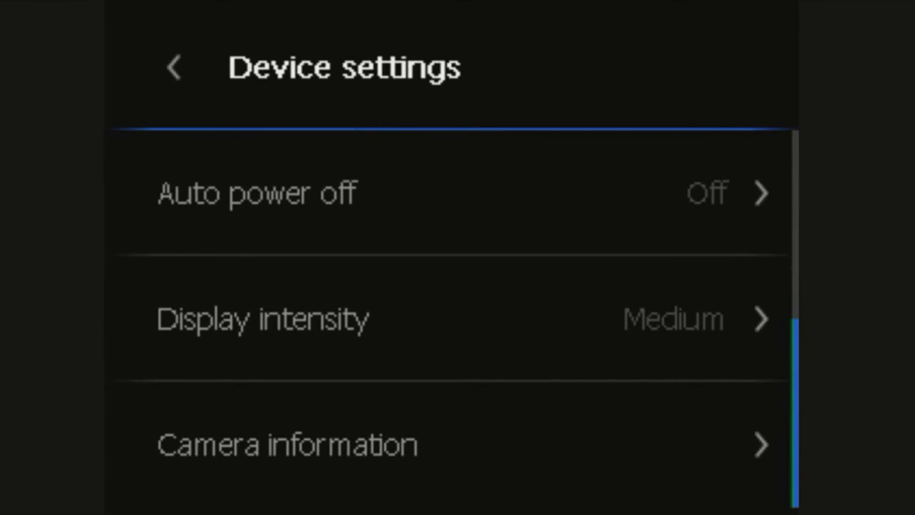
left_click(457, 444)
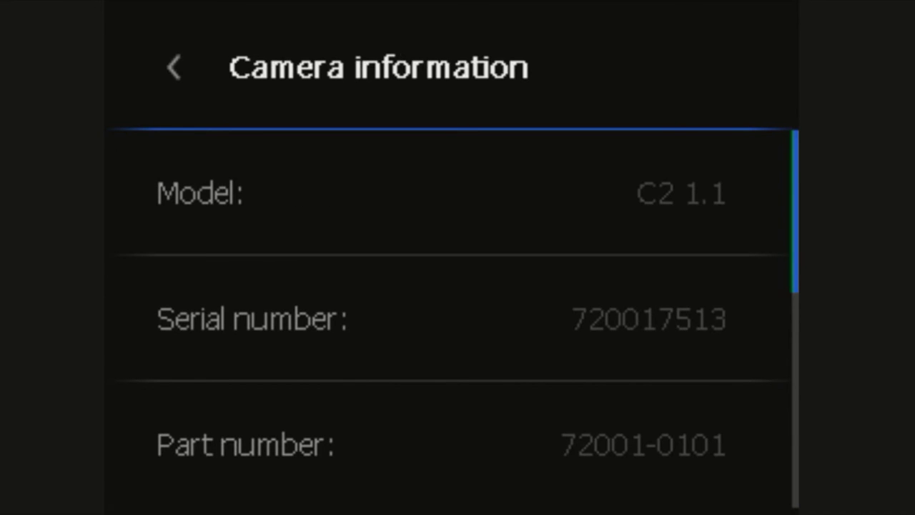
scroll(458, 322, "down", 5)
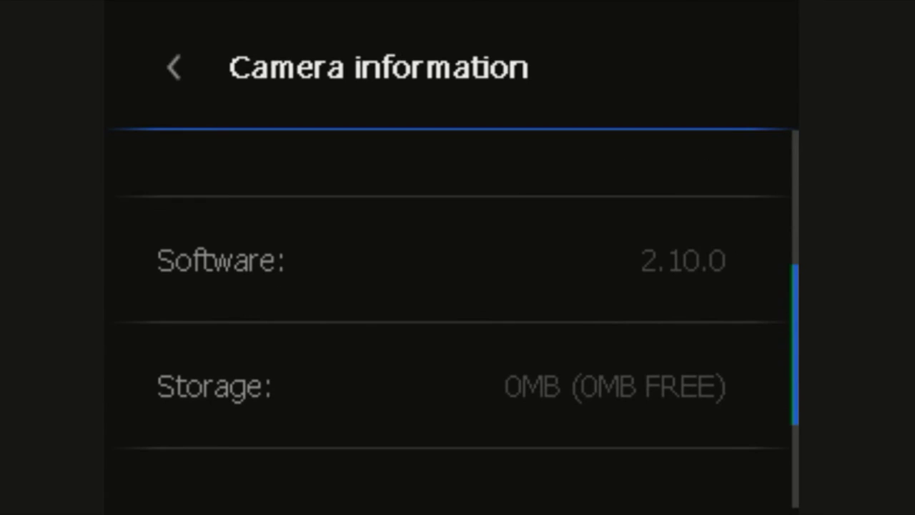
scroll(461, 334, "down", 3)
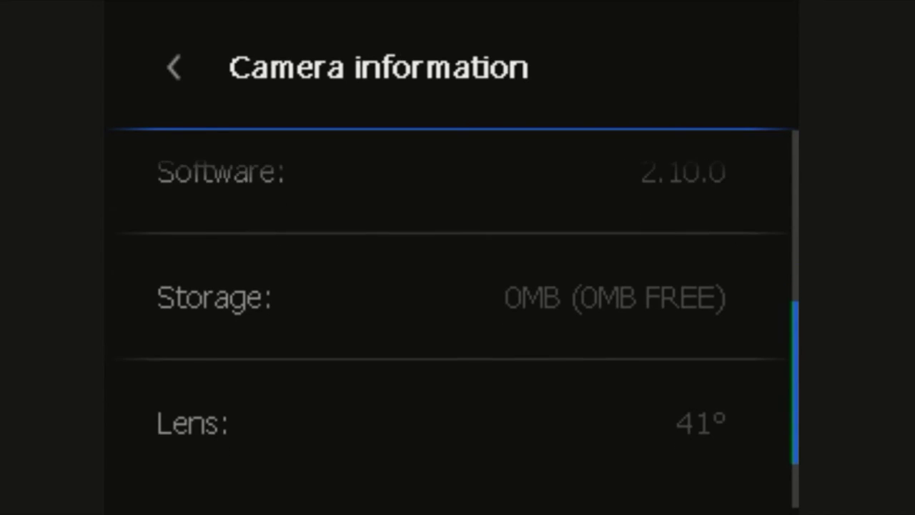
scroll(458, 322, "down", 1)
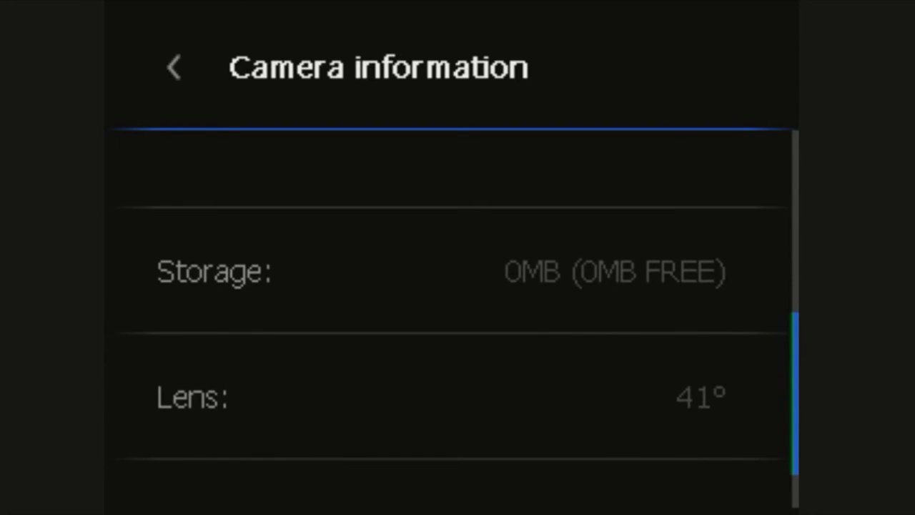
scroll(461, 336, "down", 2)
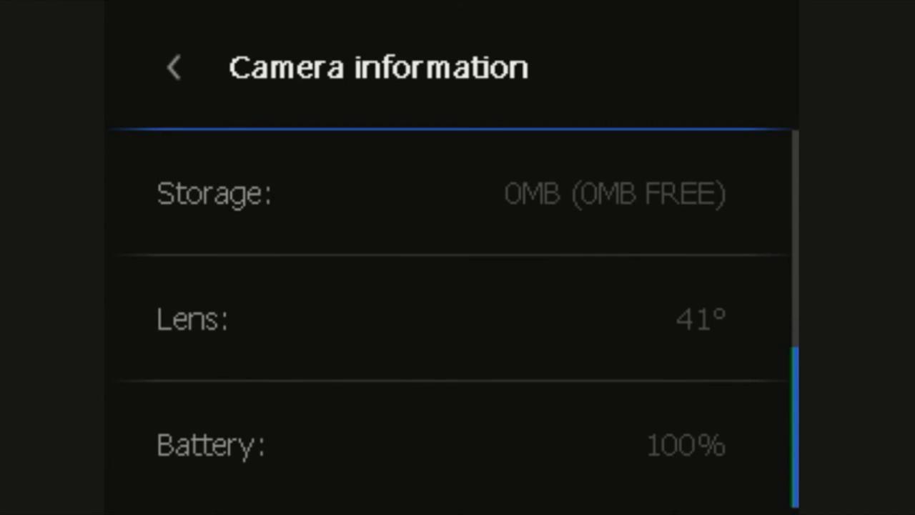
left_click(173, 68)
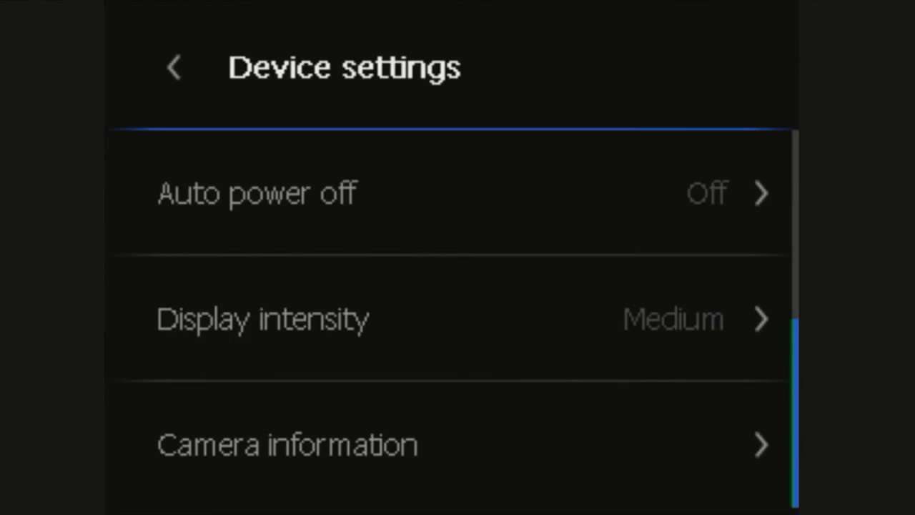